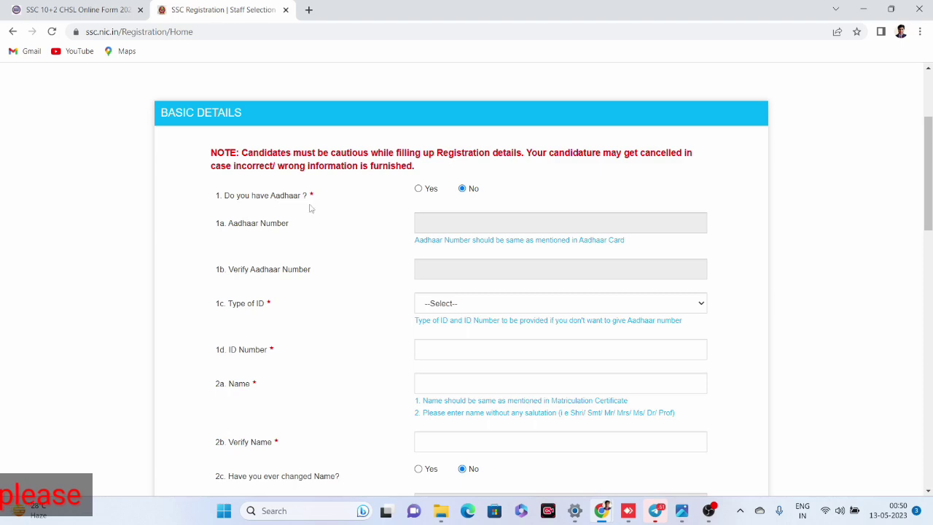
- Answer No to having Aadhaar and choose PAN Card as the type of ID in the basic details
left_click(418, 190)
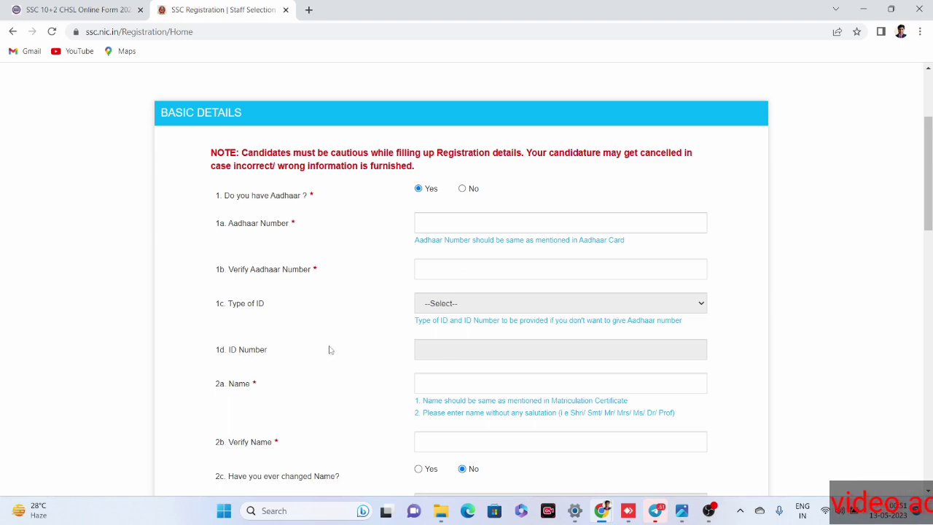
left_click(462, 189)
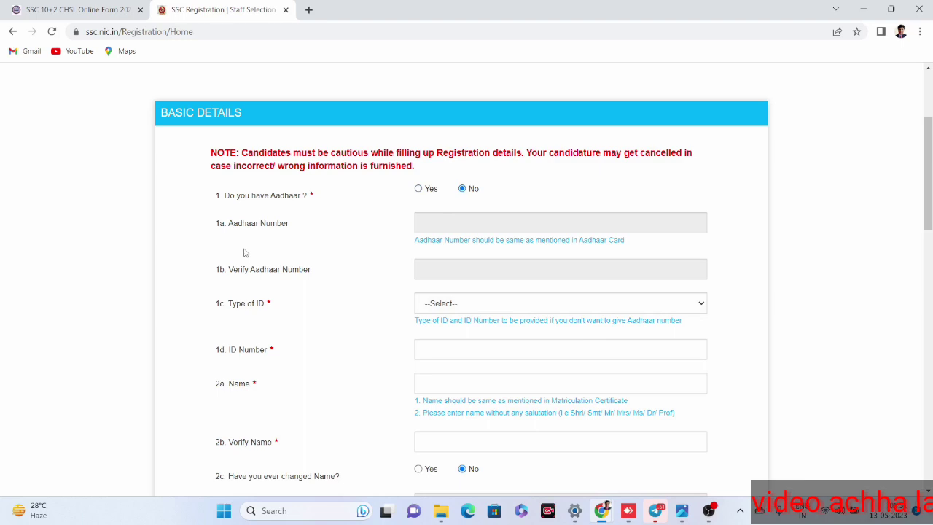
scroll(445, 226, "down", 1)
left_click(474, 243)
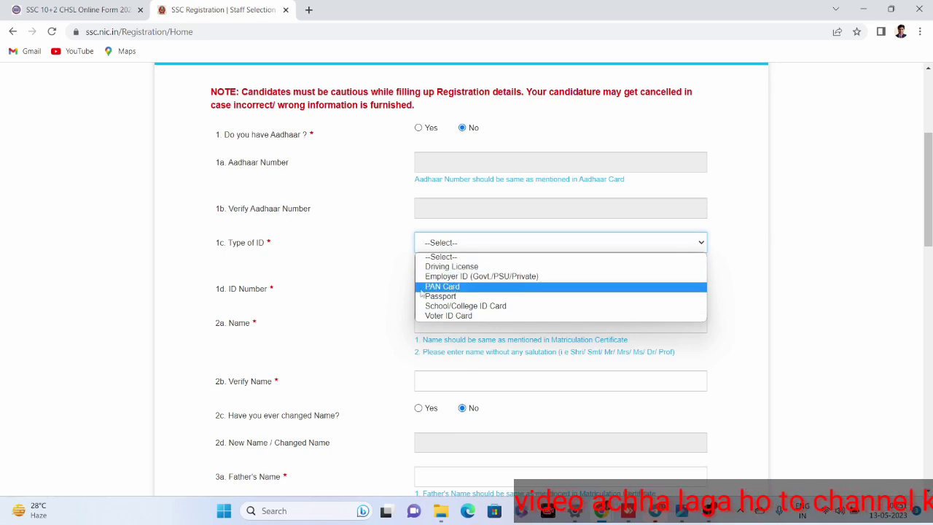
left_click(385, 290)
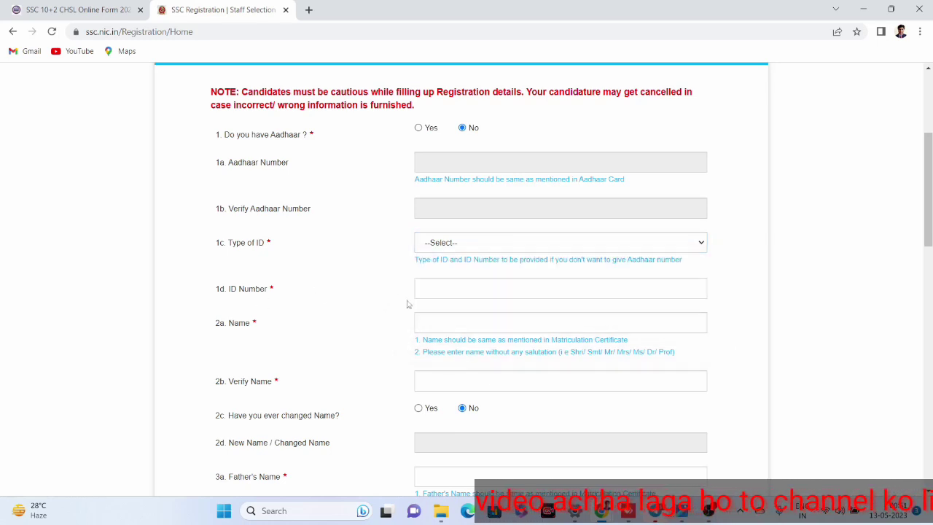
left_click(448, 245)
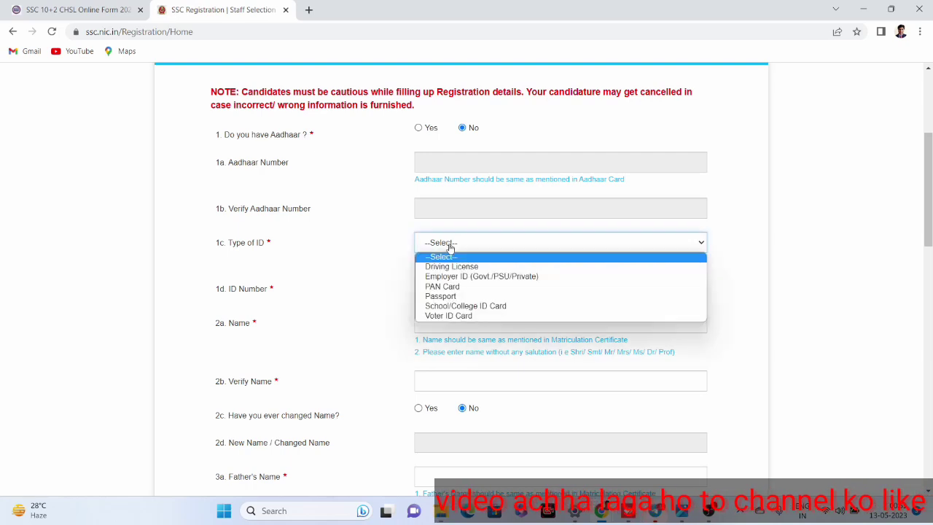
left_click(442, 288)
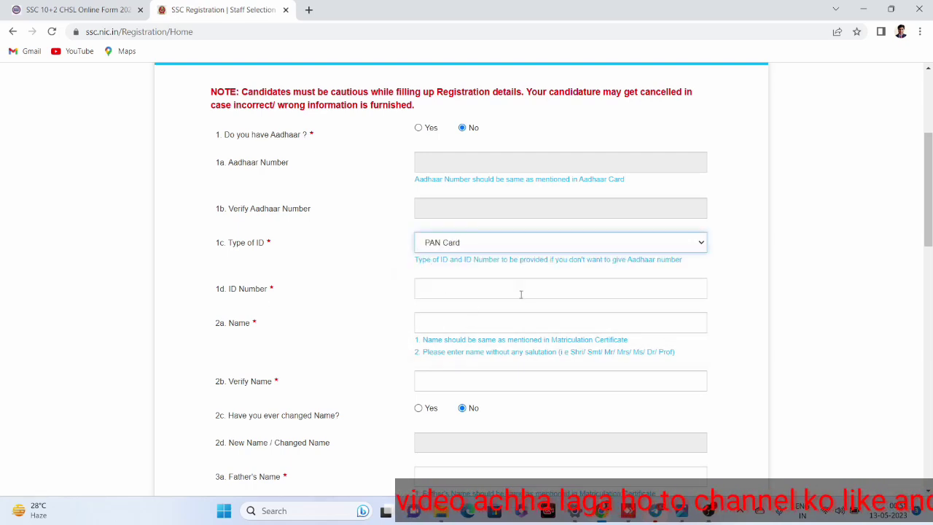
- Set both the matriculation Education Board and Verify Education Board fields to Bihar School Examination Board
scroll(408, 328, "down", 2)
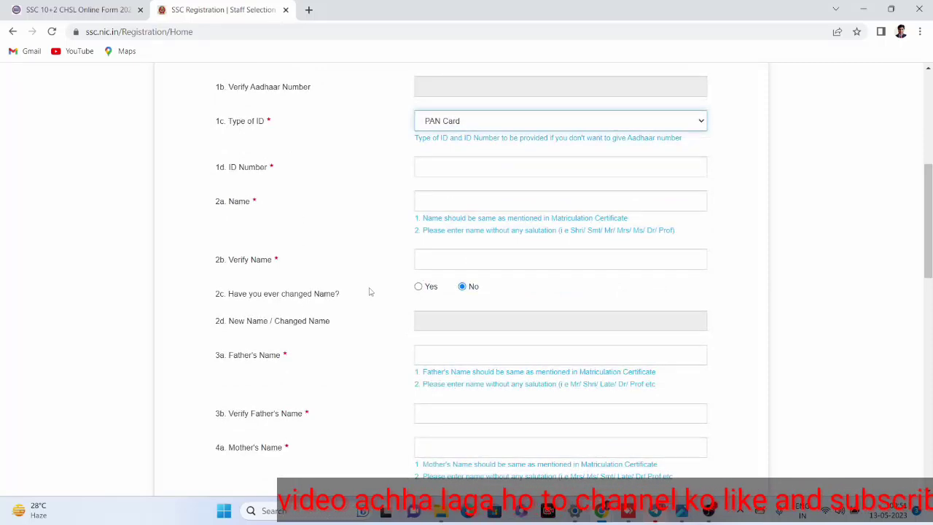
scroll(368, 292, "down", 1)
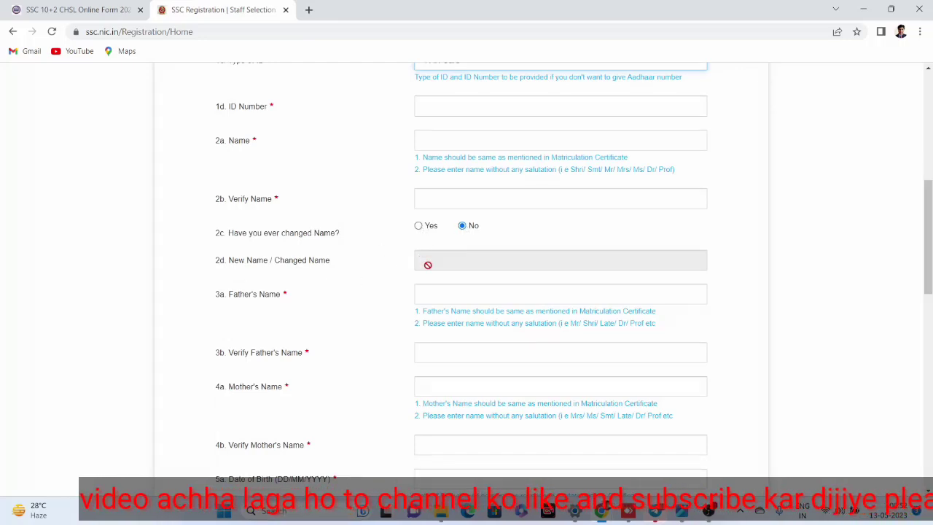
scroll(430, 265, "down", 1)
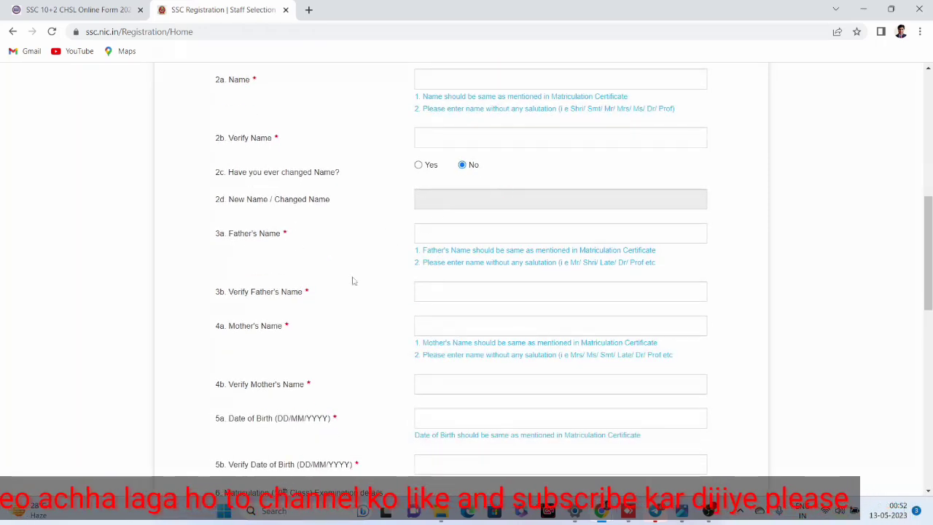
scroll(460, 292, "down", 1)
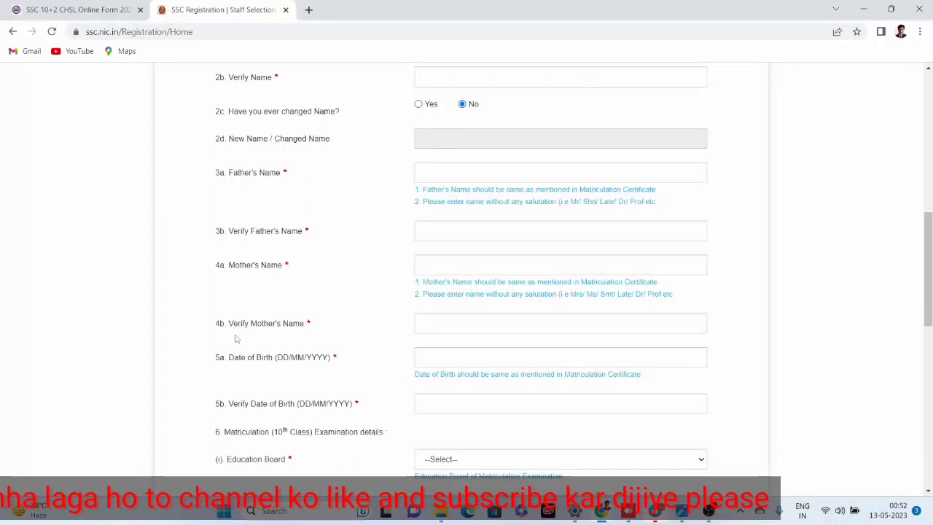
scroll(441, 323, "down", 1)
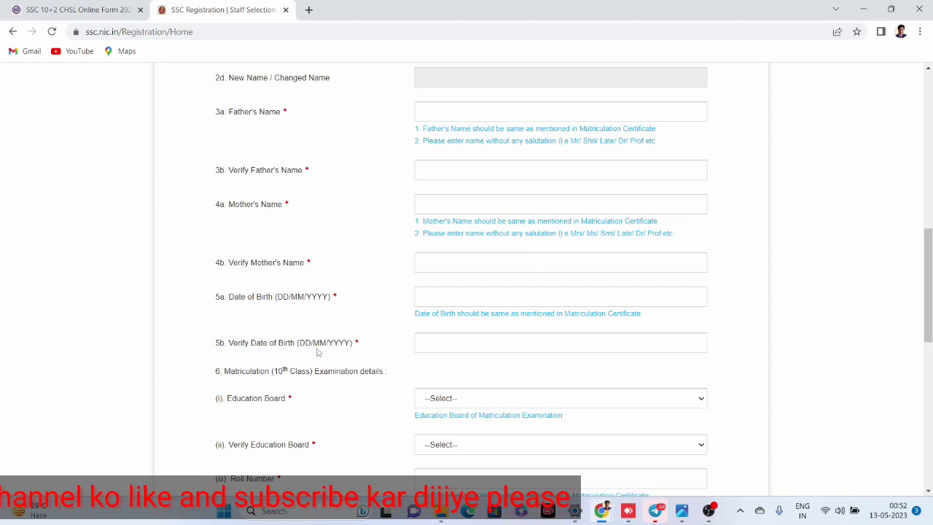
scroll(373, 362, "down", 1)
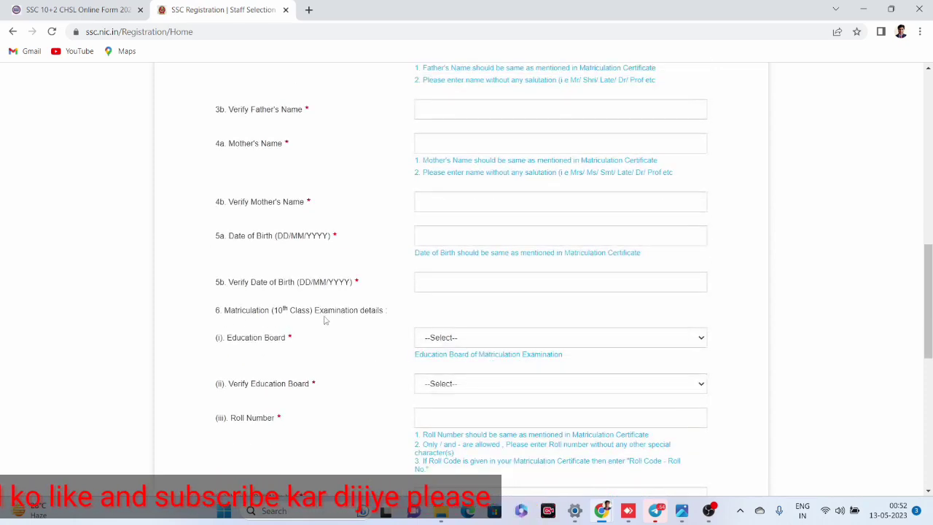
scroll(430, 320, "down", 1)
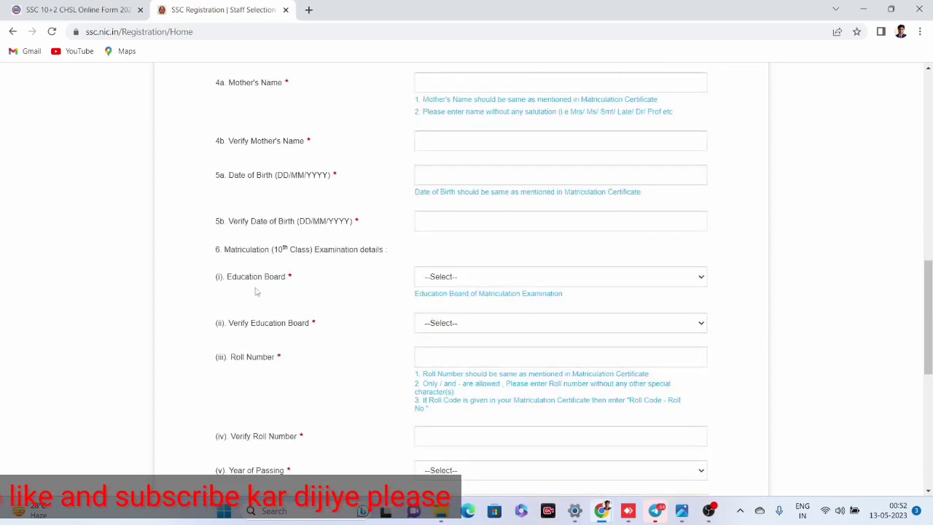
left_click(444, 280)
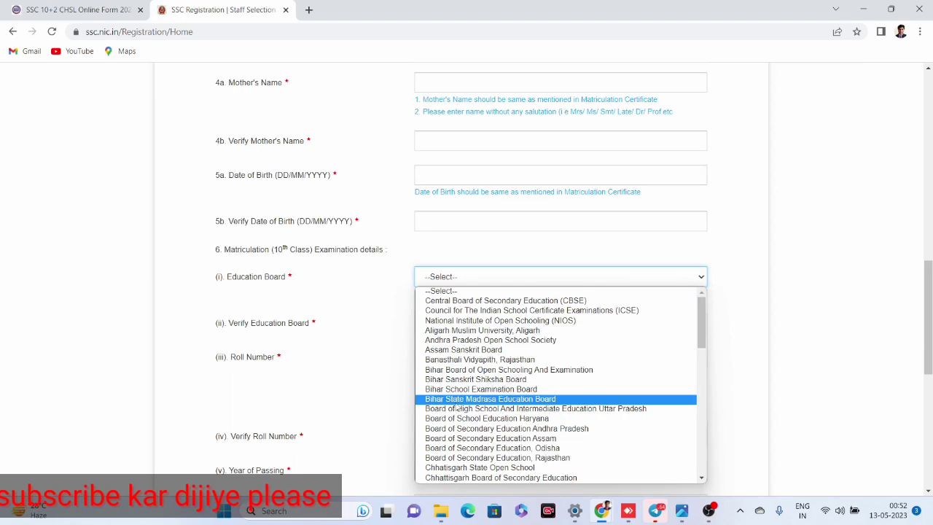
scroll(458, 409, "down", 2)
scroll(466, 393, "up", 2)
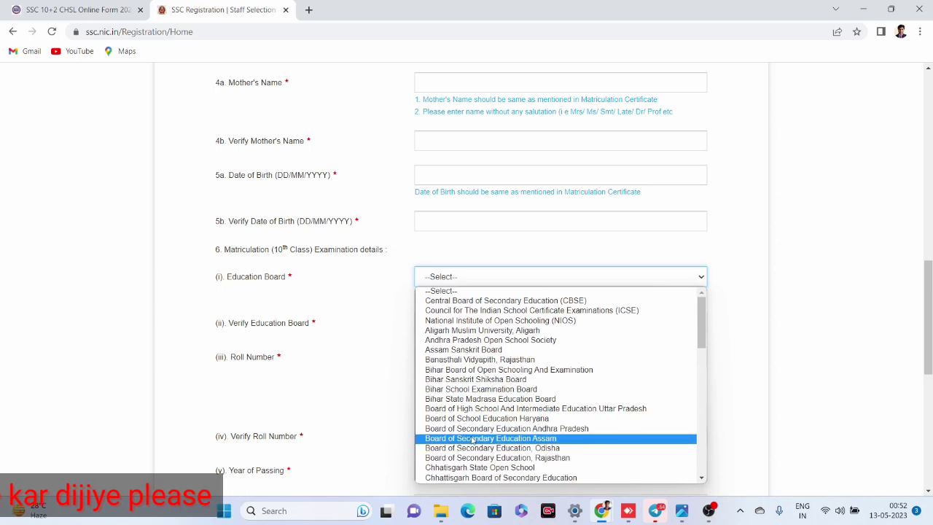
left_click(473, 389)
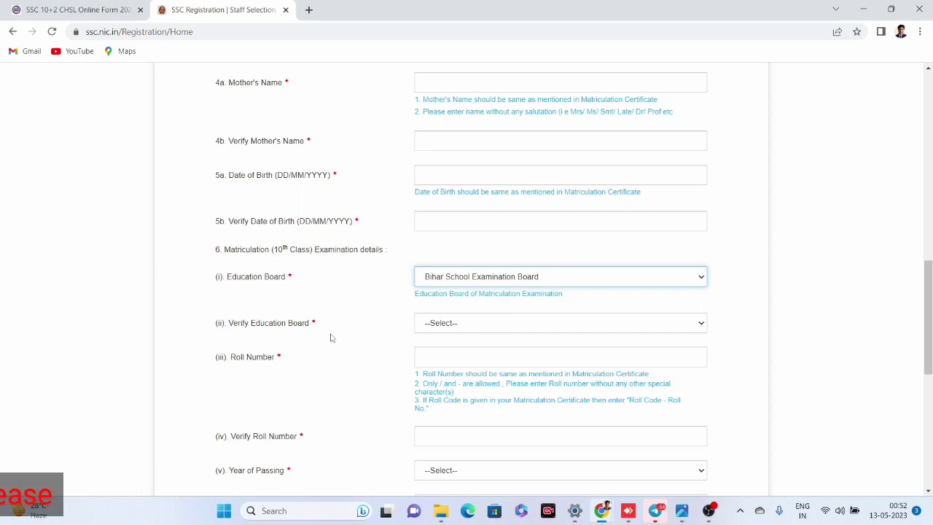
left_click(452, 324)
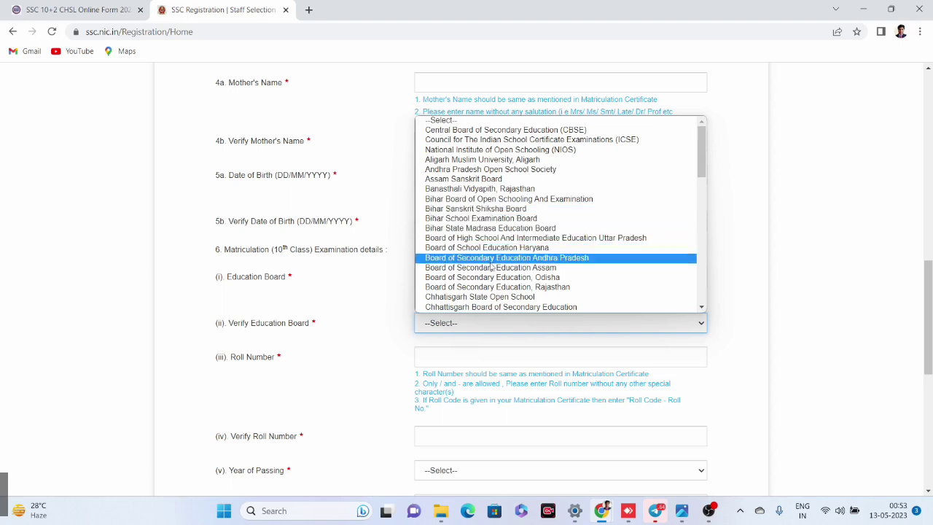
left_click(474, 218)
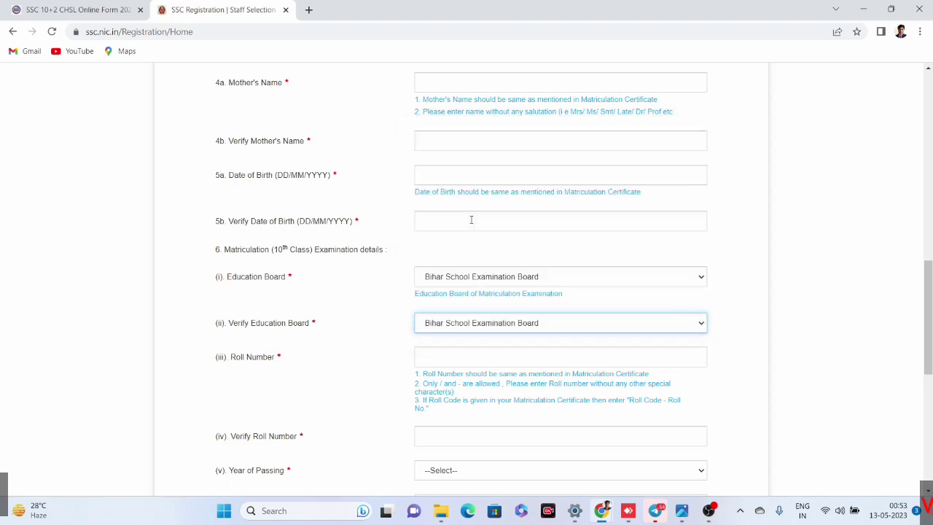
- Set both Gender and Verify Gender to Male
scroll(378, 328, "down", 1)
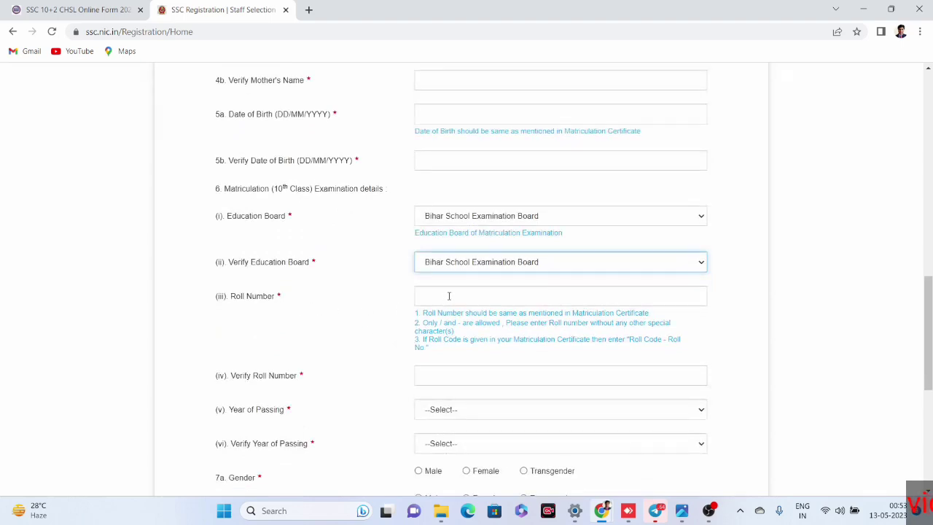
scroll(449, 296, "down", 1)
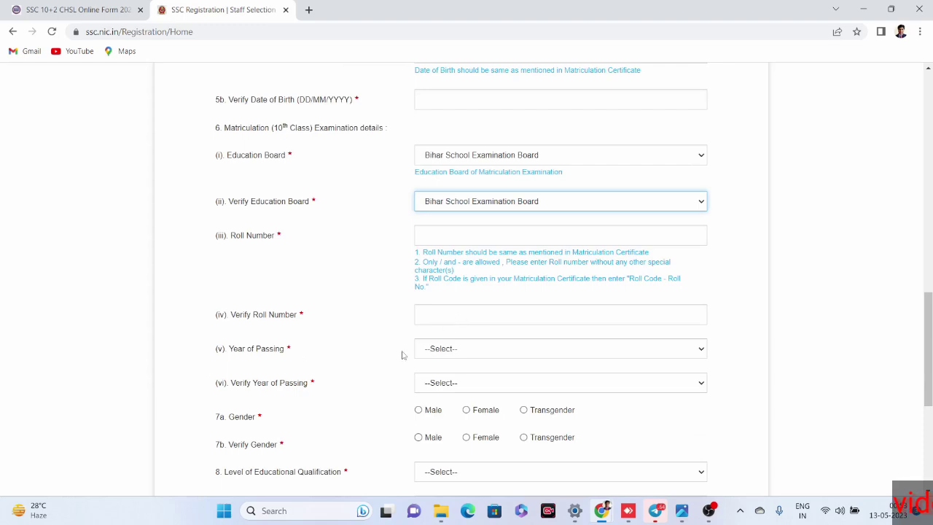
scroll(438, 353, "down", 1)
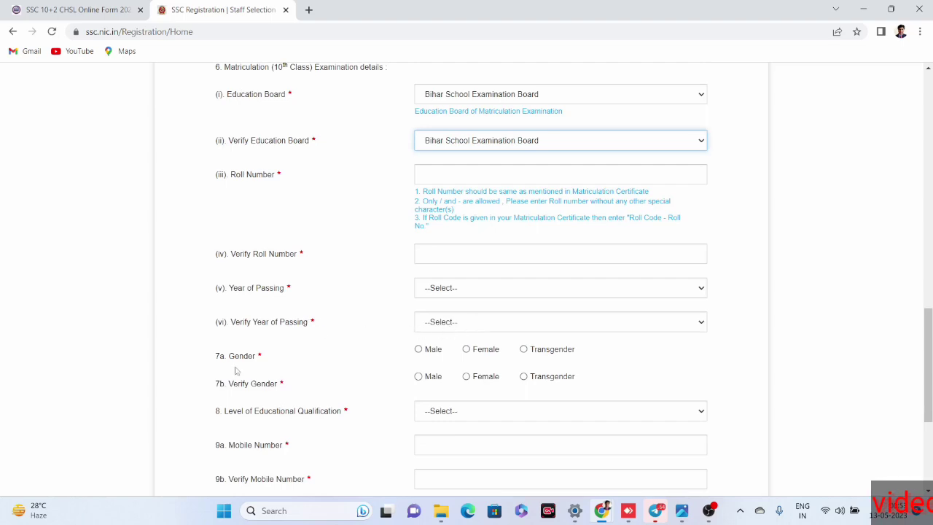
left_click(418, 349)
scroll(275, 377, "down", 1)
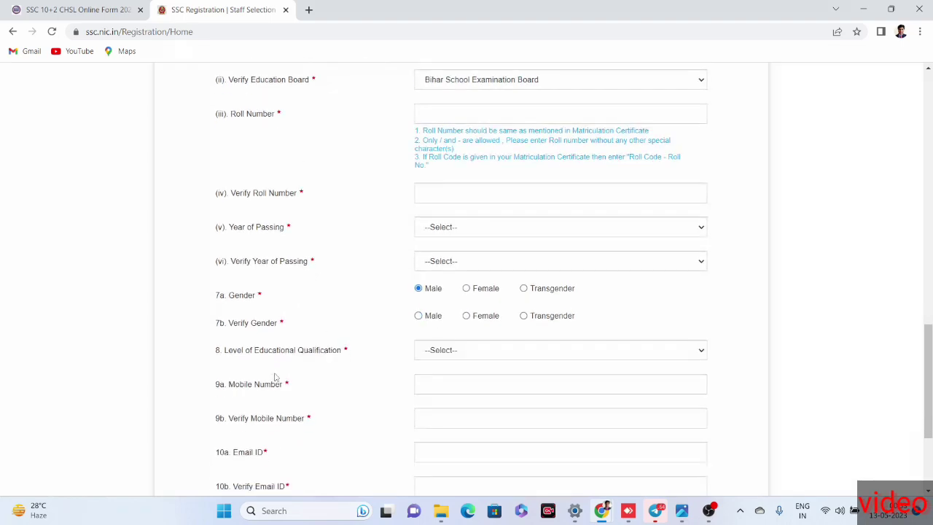
left_click(417, 315)
scroll(345, 349, "down", 1)
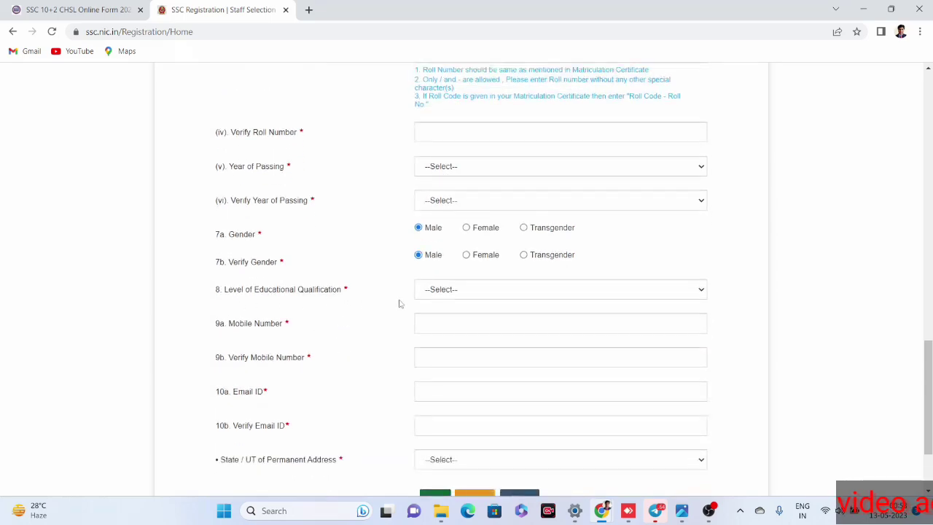
- Set the level of educational qualification to Higher Secondary (10+2) and the permanent address state to Bihar
left_click(435, 292)
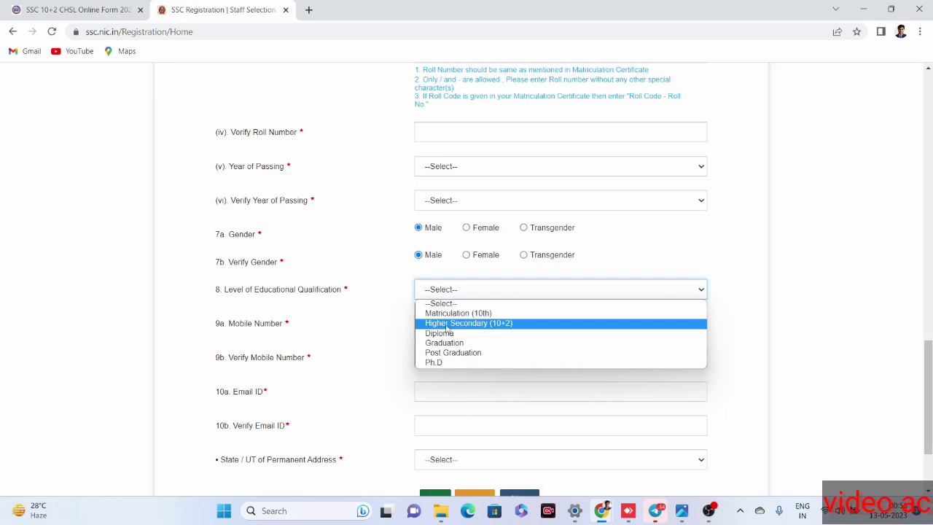
left_click(447, 325)
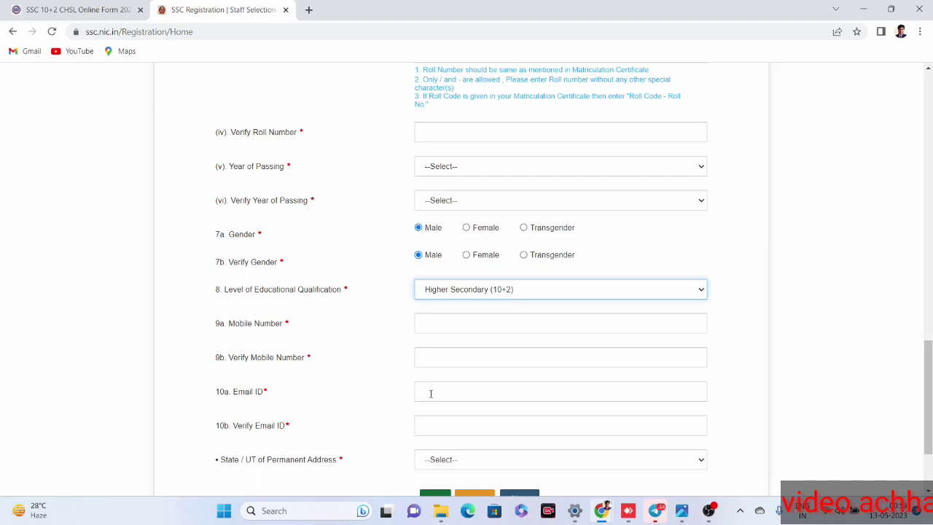
scroll(343, 433, "down", 2)
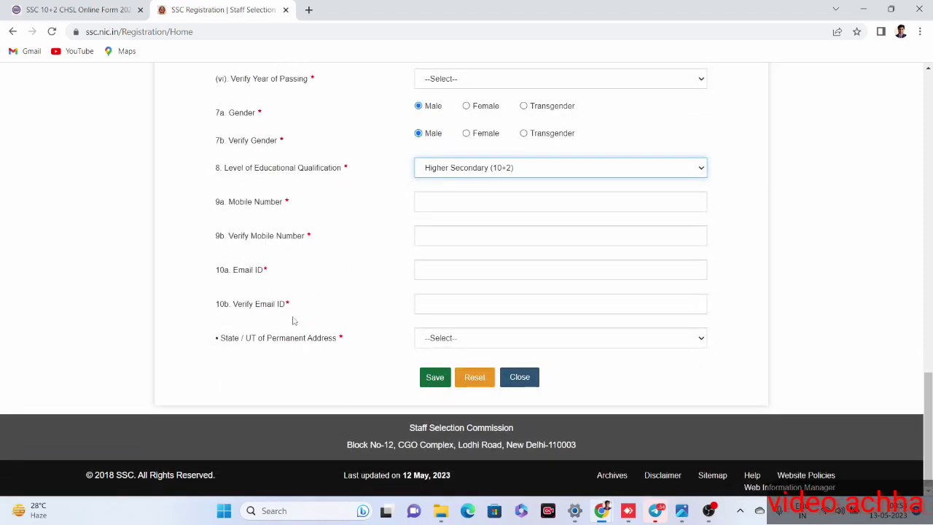
left_click(457, 341)
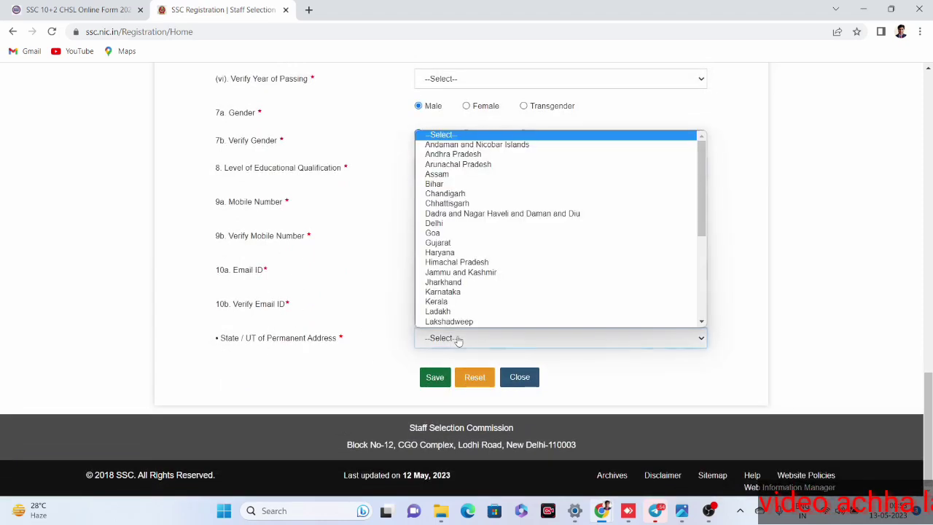
left_click(437, 187)
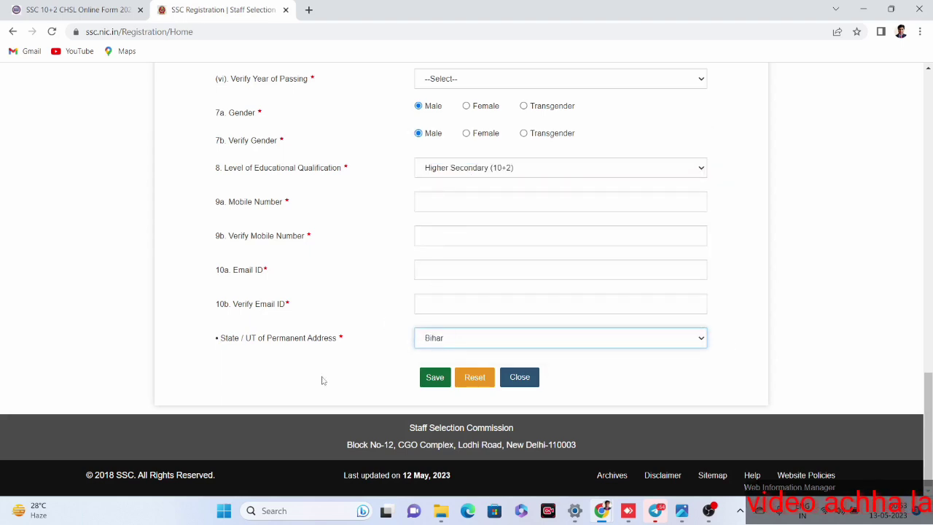
- Save the basic details, confirming the mobile number and email ID, and dismiss the partial-registration notice
left_click(434, 384)
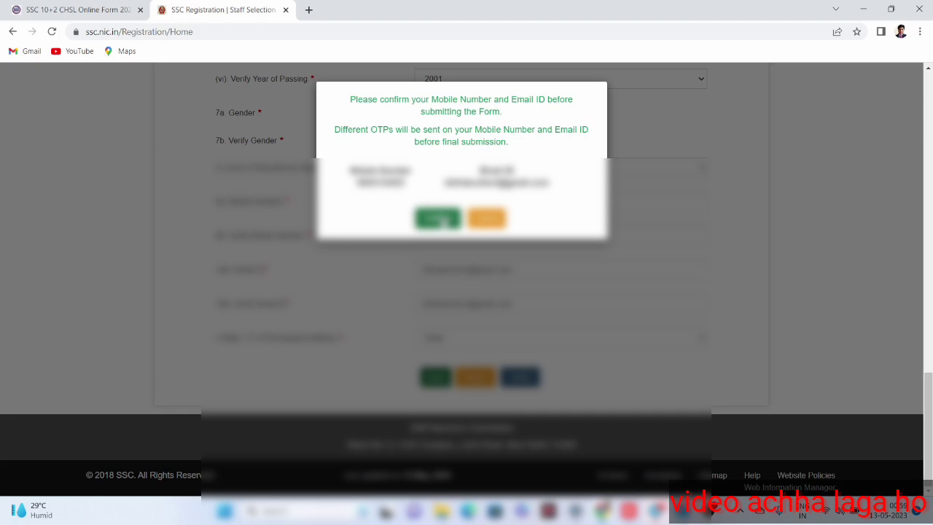
left_click(442, 221)
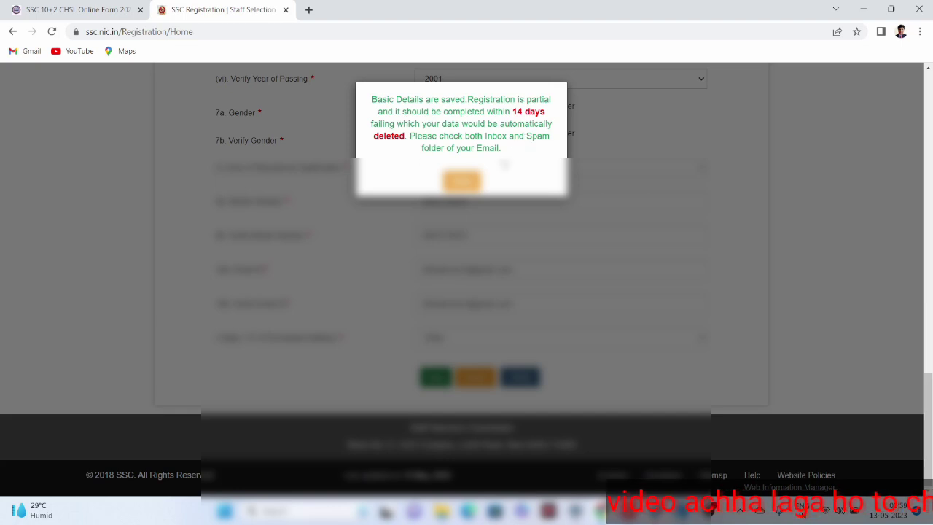
left_click(462, 181)
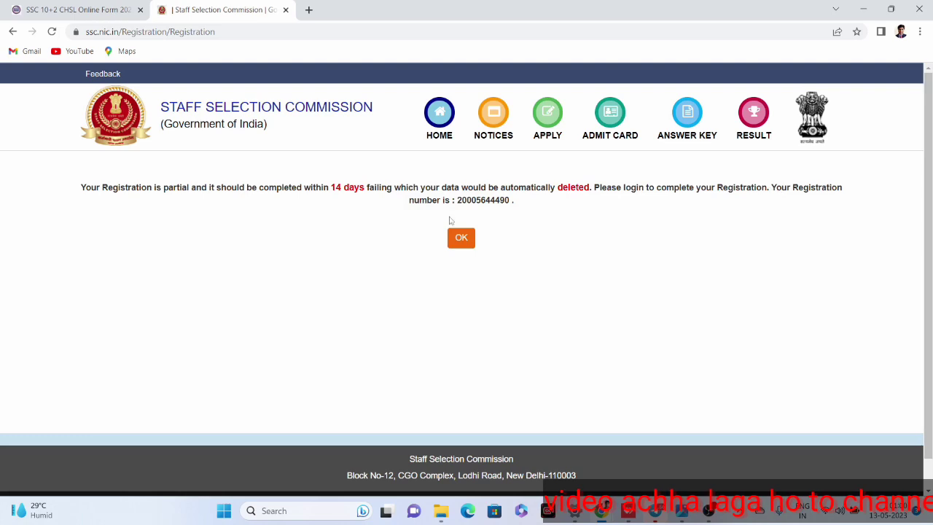
- Copy the registration number from the partial-registration page
left_click_drag(457, 202, 513, 205)
right_click(485, 203)
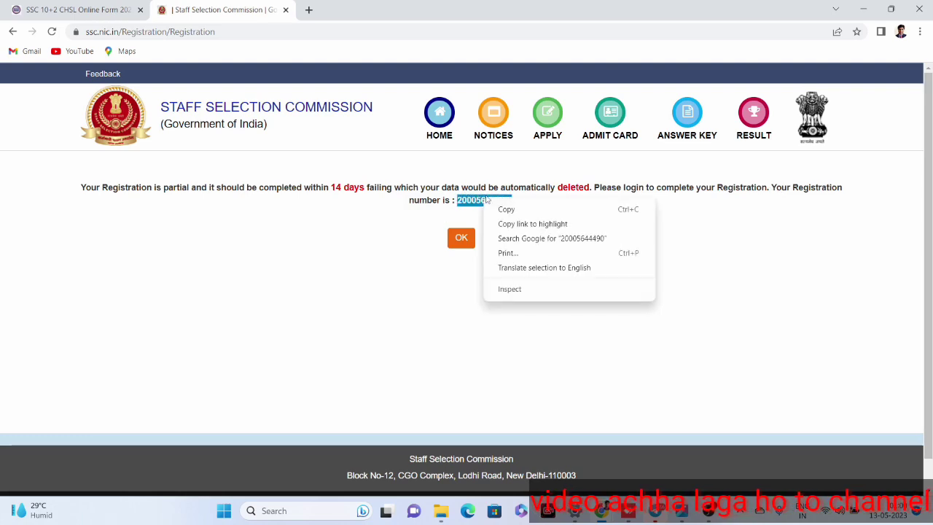
left_click(506, 209)
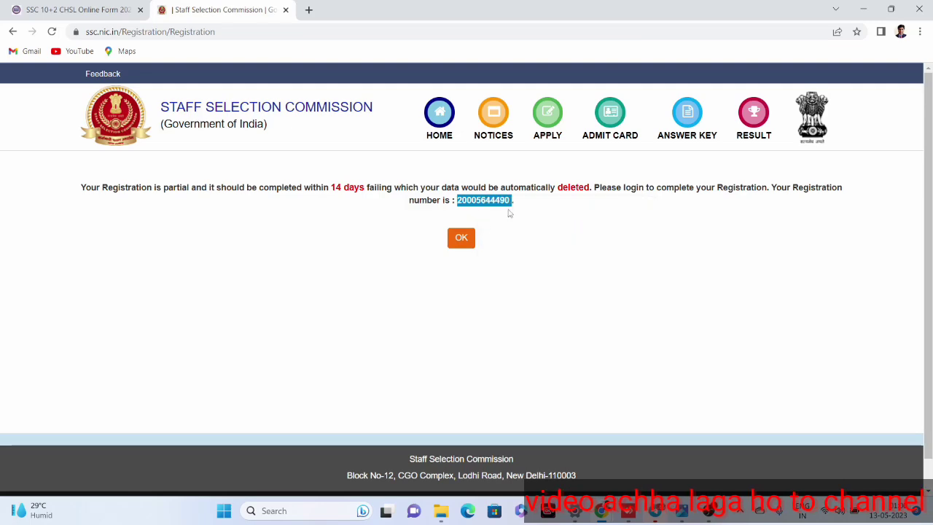
- Close the partial-registration page and log in with the copied registration number, the account password and the displayed captcha text
left_click(462, 240)
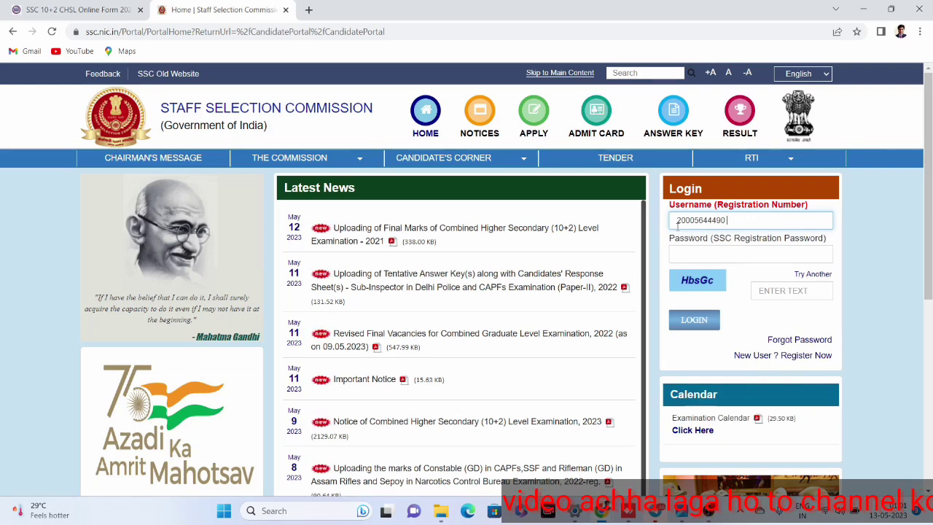
left_click(680, 251)
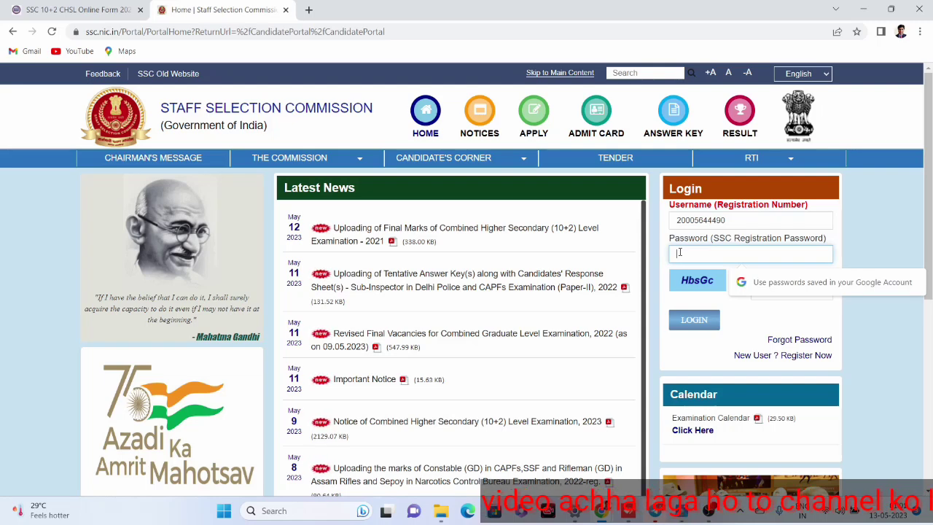
type("a")
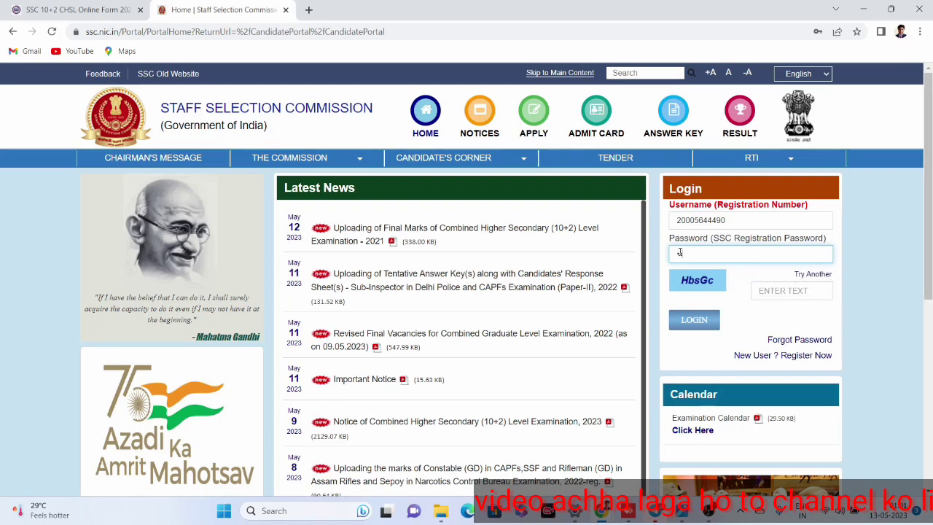
left_click(759, 291)
type("H")
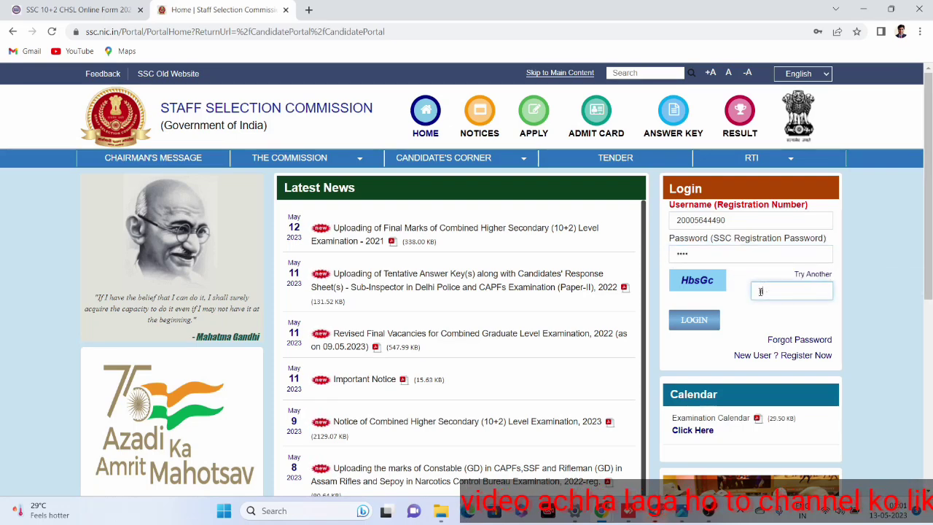
key("BackSpace")
type("H")
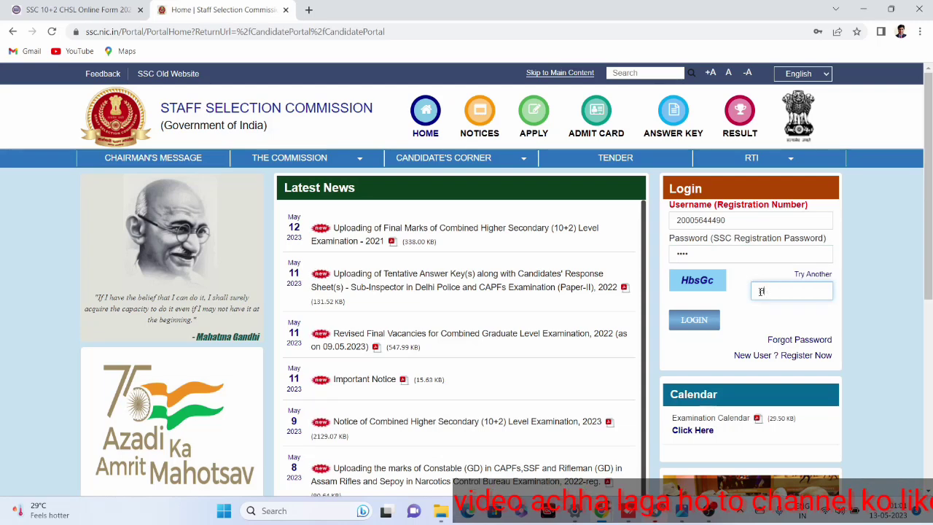
type("bsGC")
left_click(693, 321)
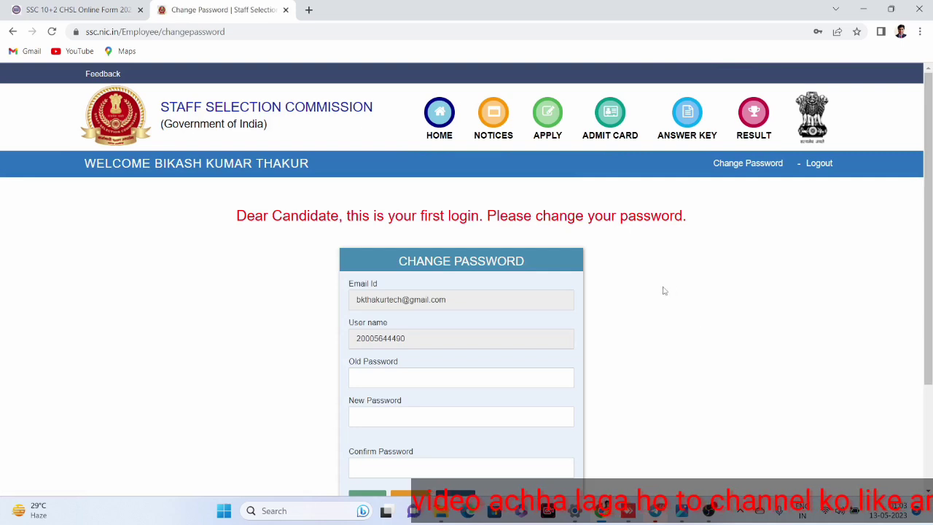
- Change the first-login password by entering the old password, the new password and its confirmation, and return to the home page
scroll(654, 287, "down", 3)
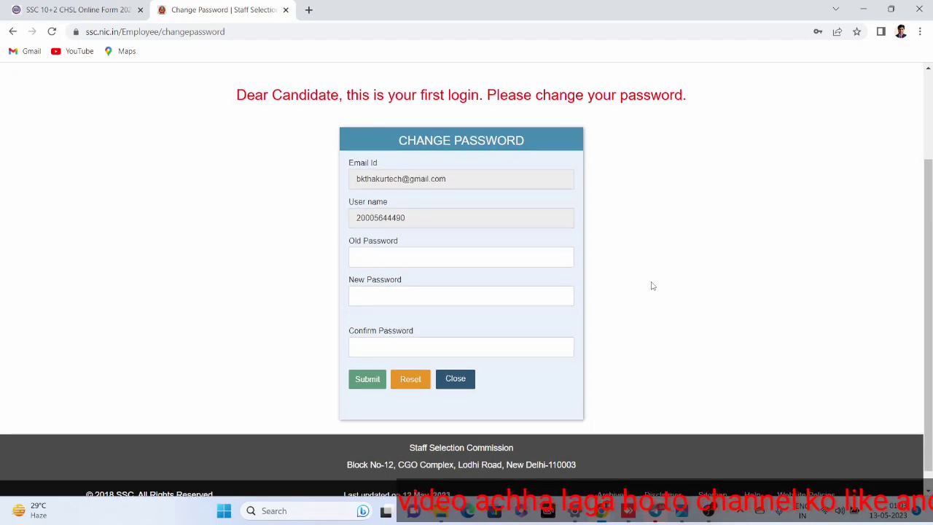
scroll(652, 286, "up", 3)
scroll(652, 287, "down", 3)
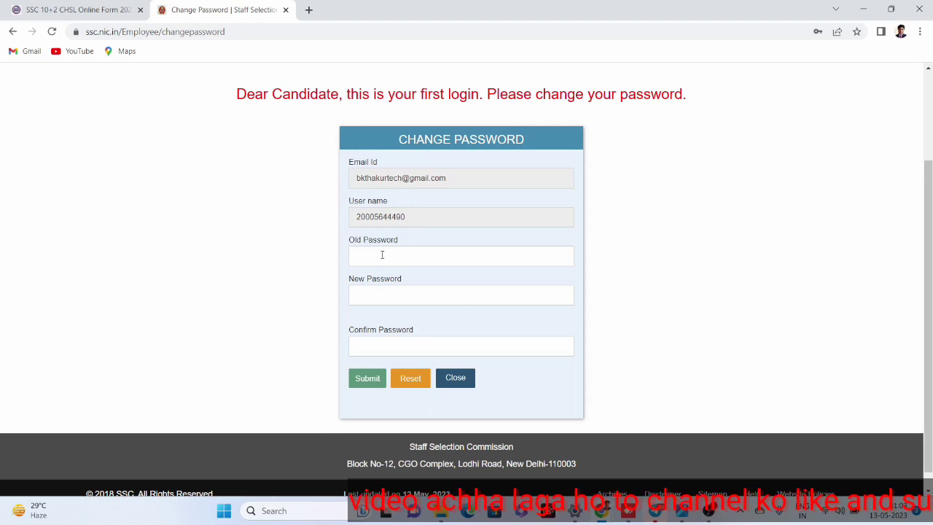
left_click(358, 260)
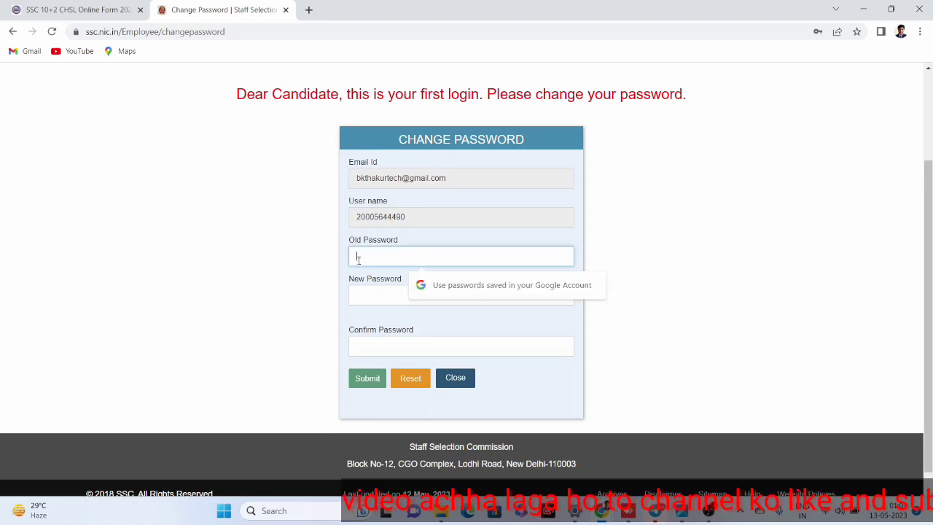
type("a")
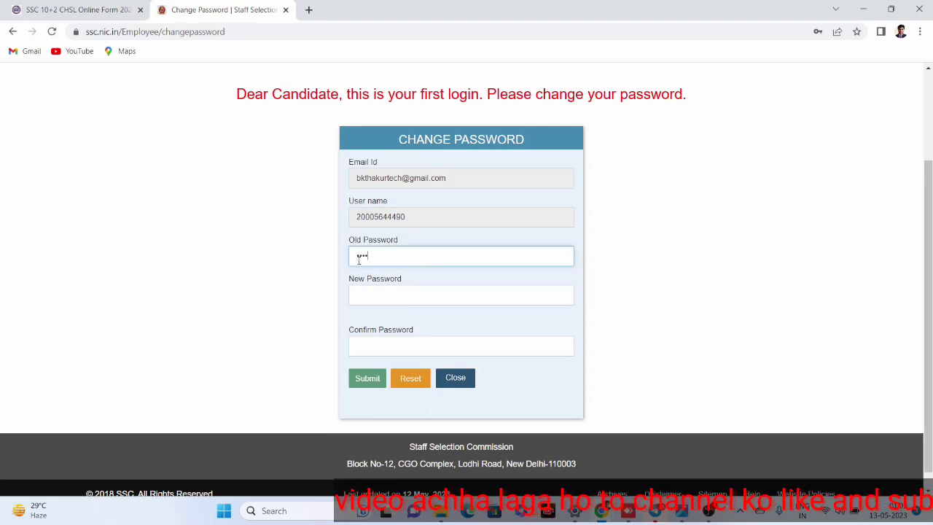
left_click(362, 296)
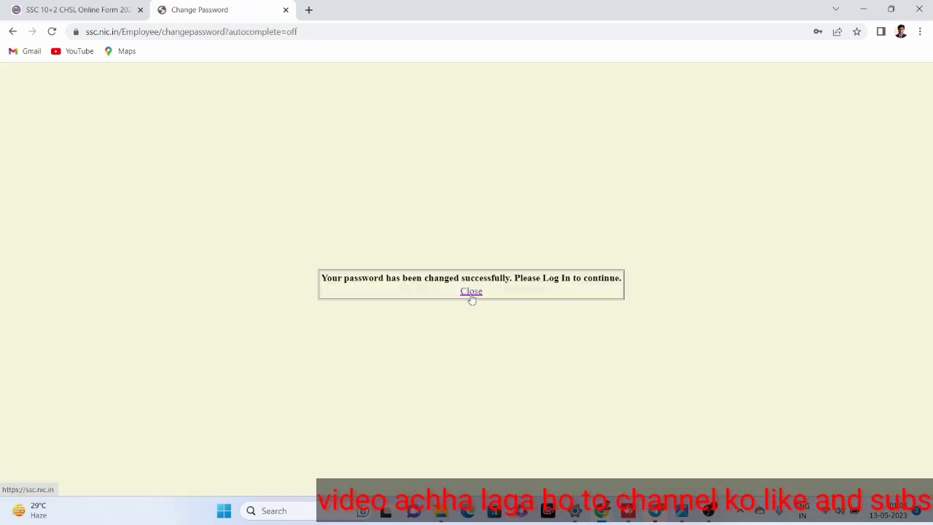
left_click(471, 291)
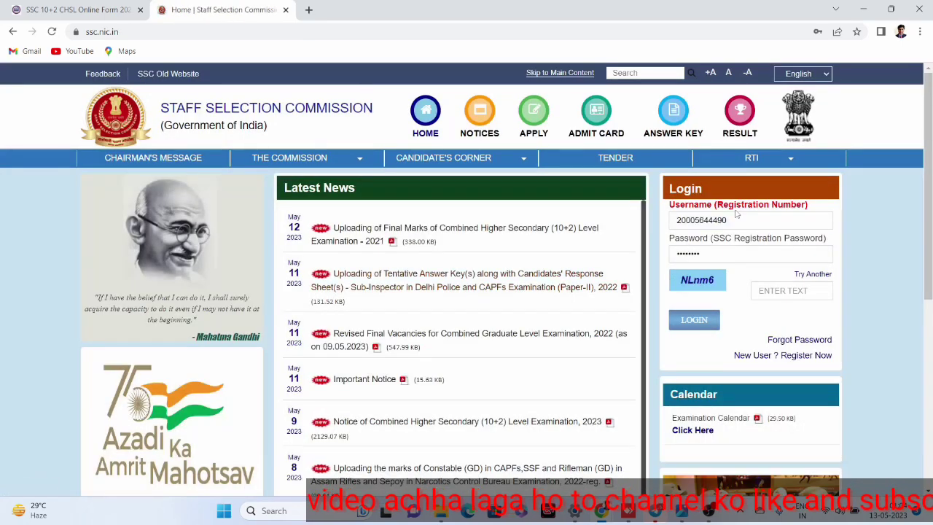
- Log in again with the filled-in registration number and changed password, entering the new captcha text
left_click(757, 292)
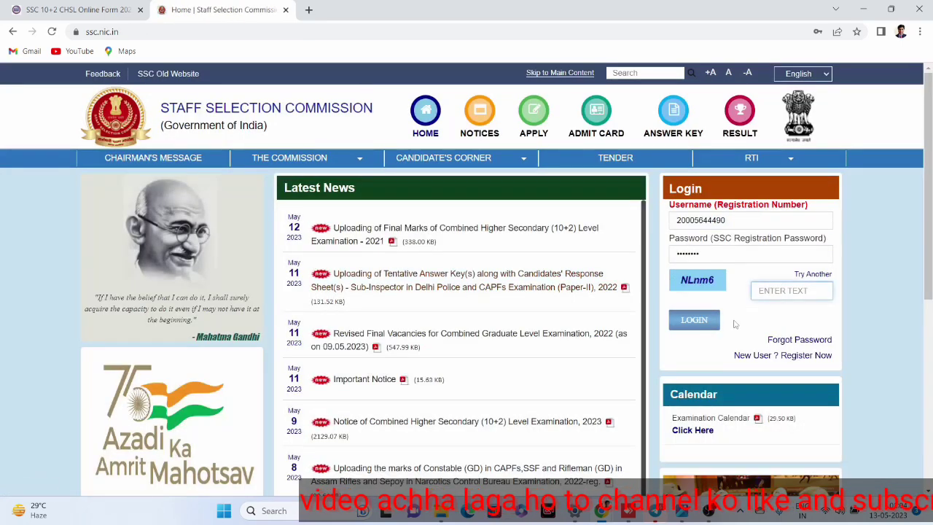
type("N")
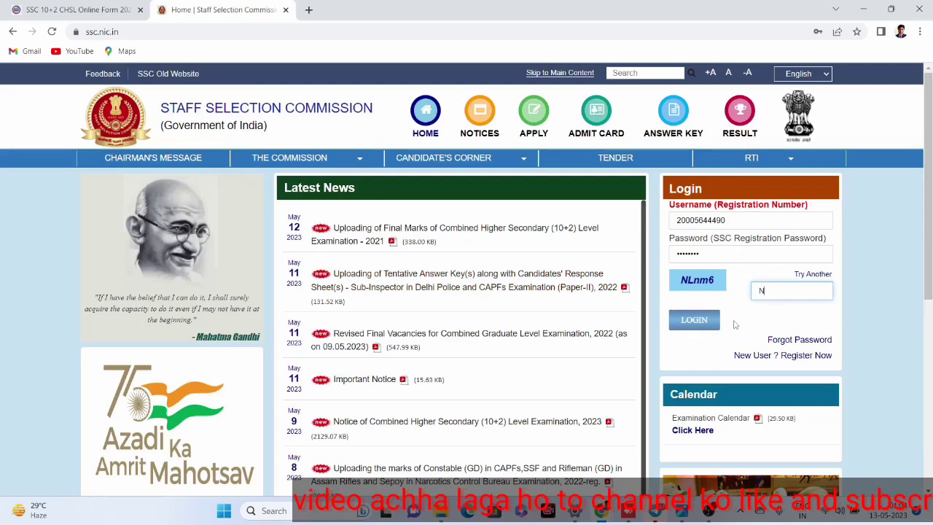
type("Lnm")
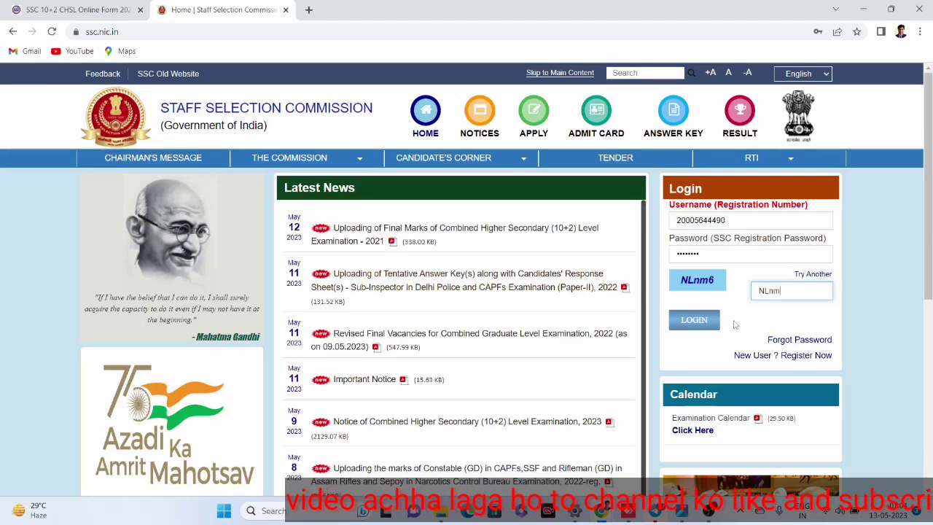
type("6")
left_click(688, 324)
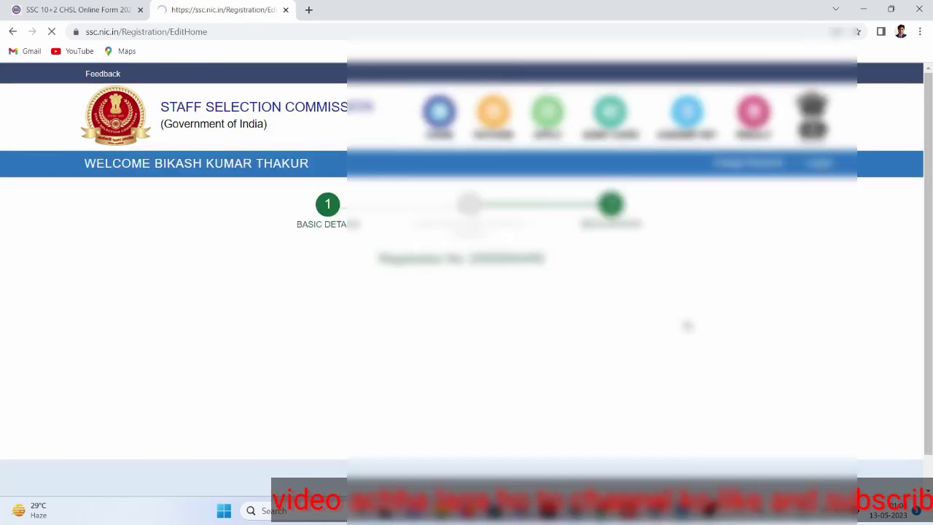